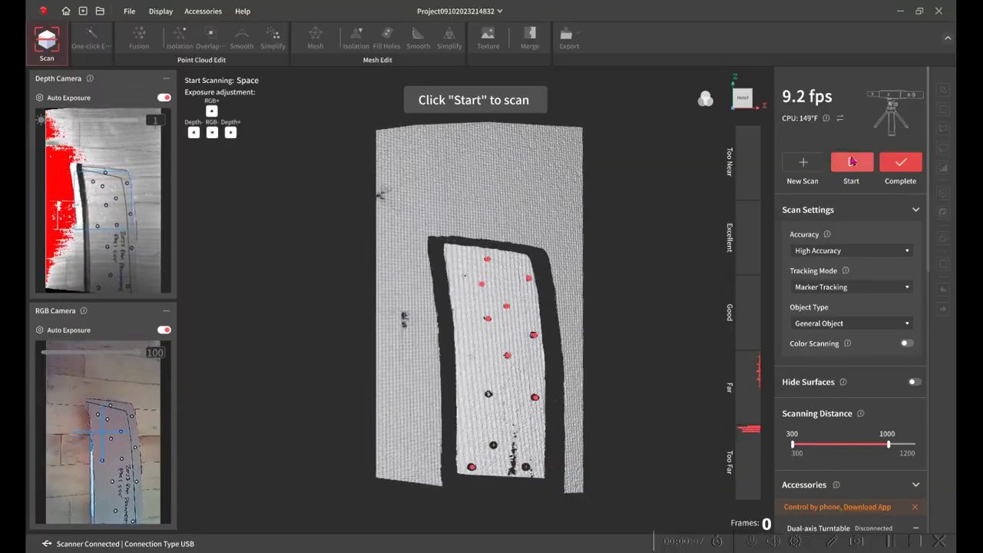
Start scanning the marked window template and inspect the meshed model 0911_04
click(849, 163)
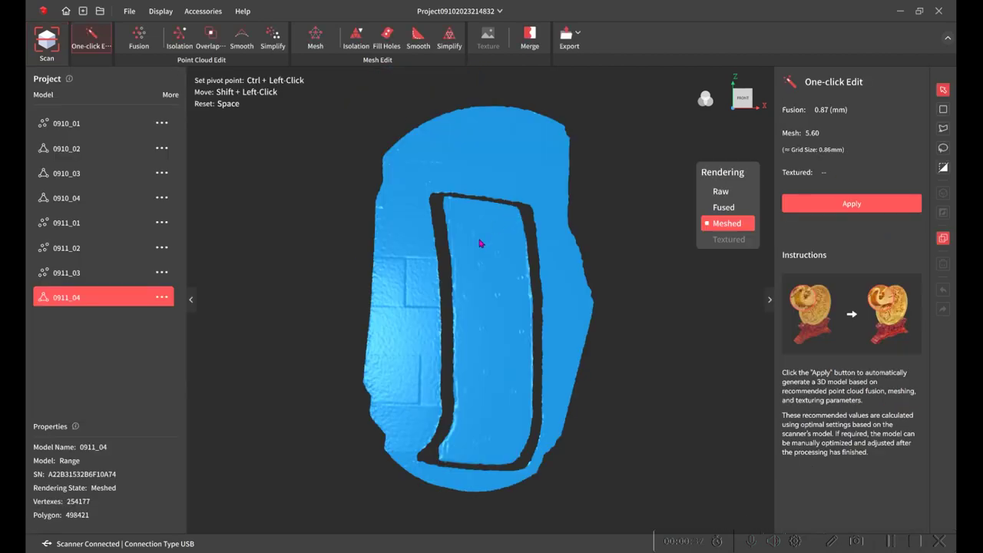
drag(480, 243, 400, 237)
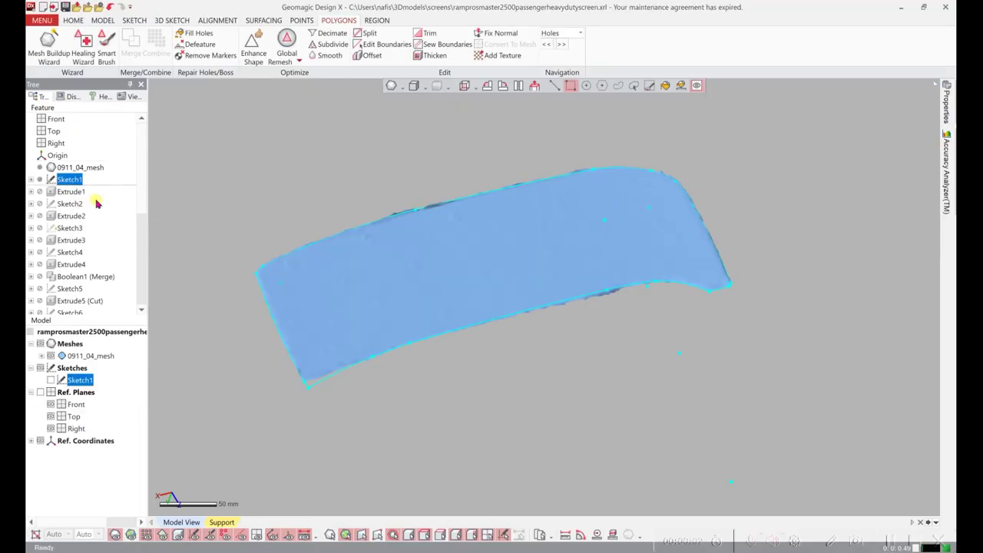
In Geomagic Design X, inspect the Sketch1 outline over the mesh and roll the history forward to Extrude1
right_drag(515, 374, 369, 288)
right_click(77, 180)
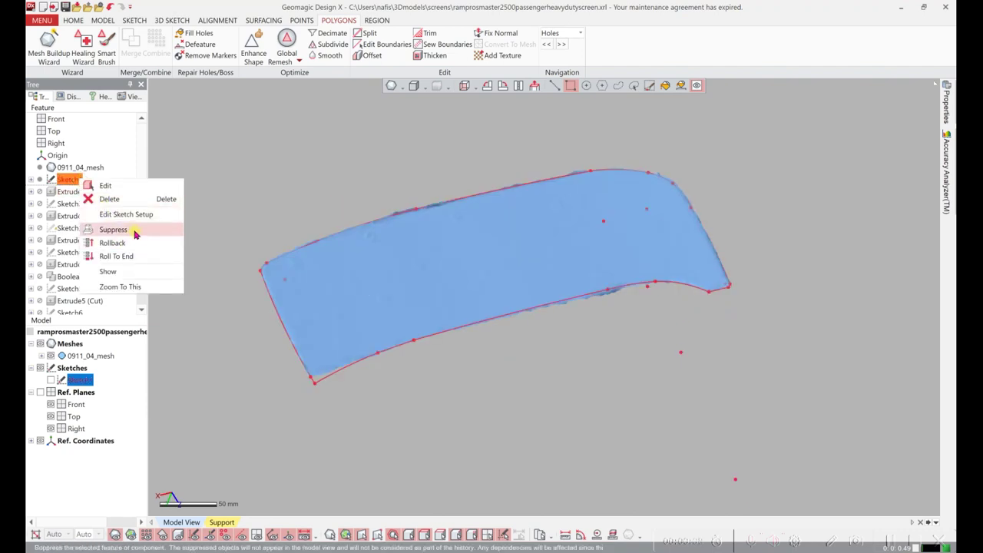
click(73, 193)
right_drag(347, 299, 362, 265)
Roll the feature history forward through the Sketch2 window openings to Extrude2
right_click(77, 205)
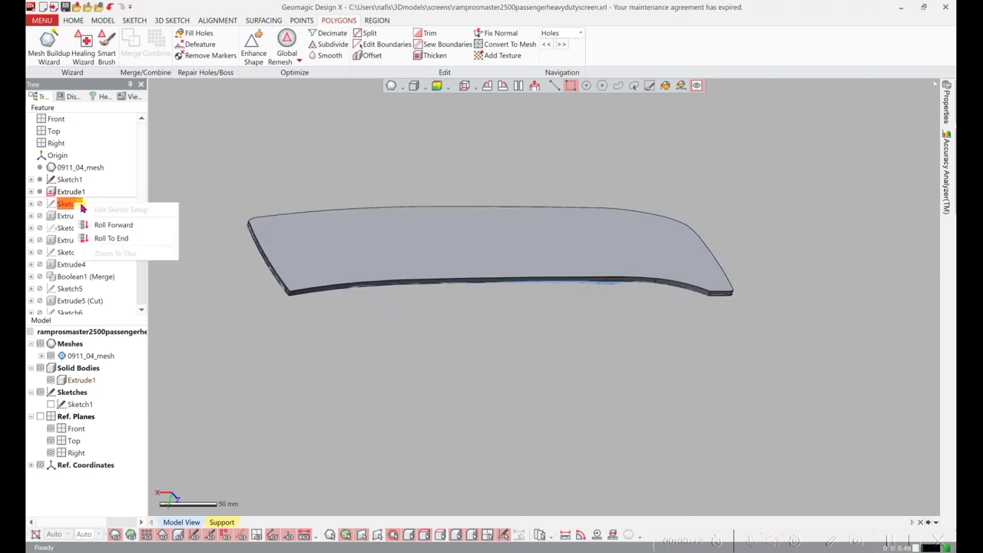
click(105, 225)
right_drag(325, 303, 258, 284)
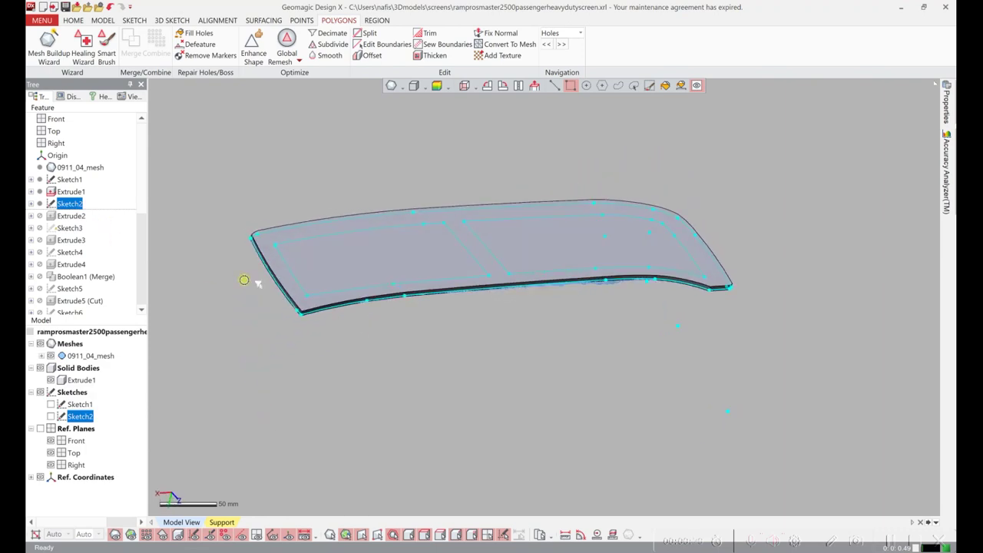
right_click(76, 218)
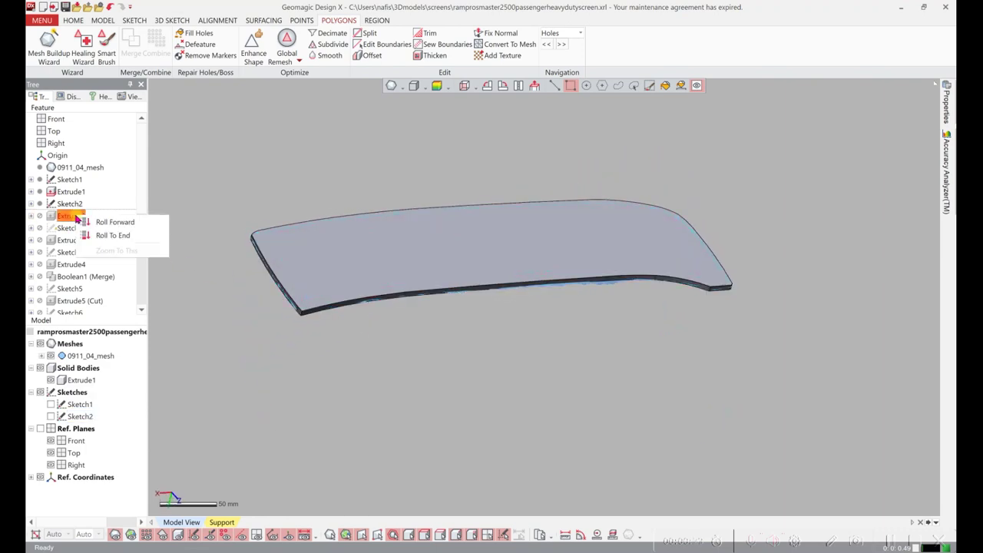
click(98, 225)
right_drag(147, 263, 163, 315)
Roll the feature history forward through the Sketch3 lower edge profile to Extrude3
right_click(77, 228)
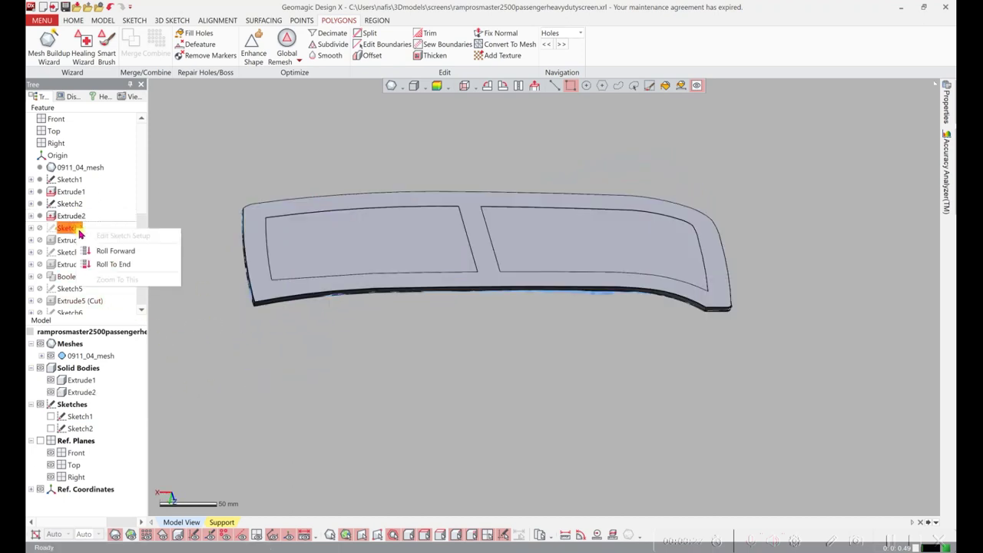
click(106, 249)
right_drag(259, 333, 329, 356)
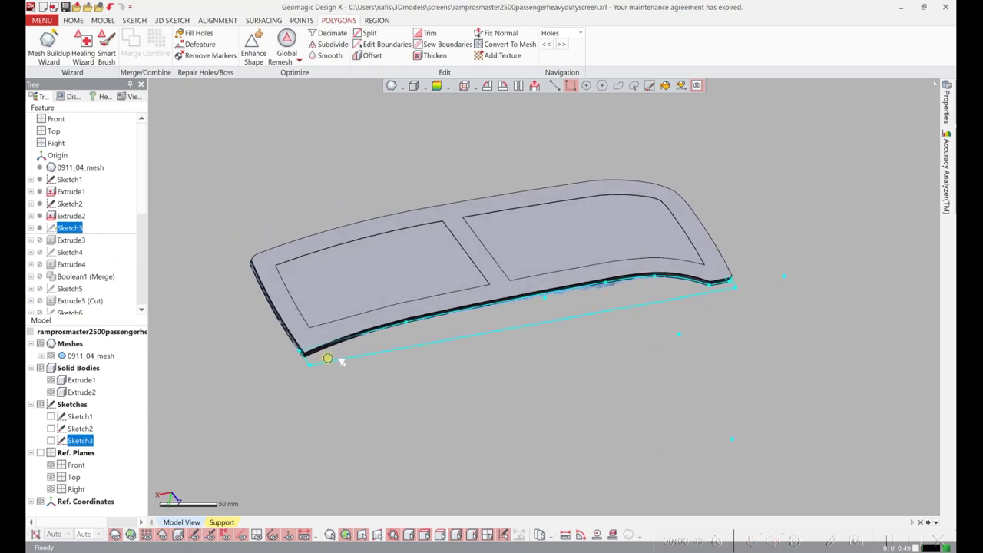
right_click(75, 241)
click(104, 258)
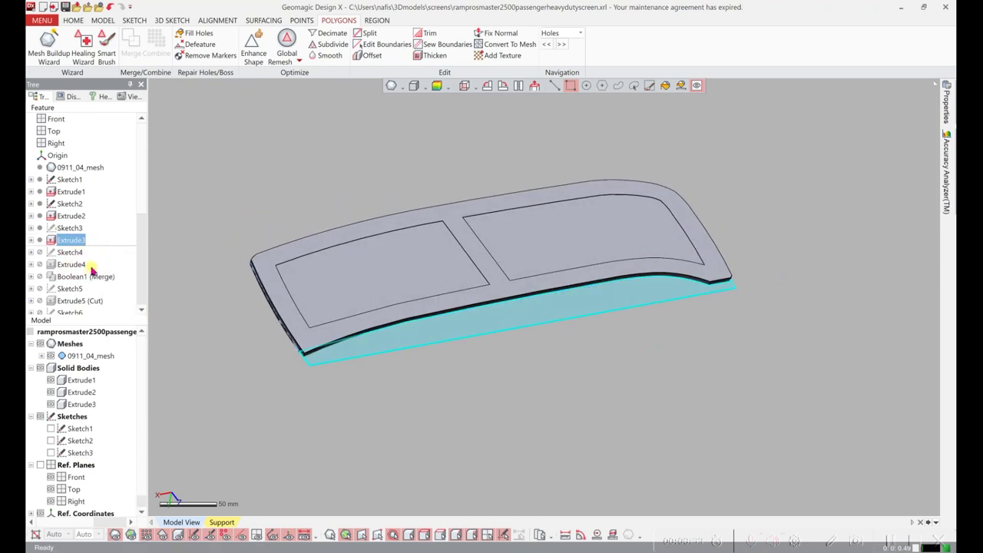
Roll the feature history forward through the Sketch4 crossbar profile to Extrude4
right_click(80, 253)
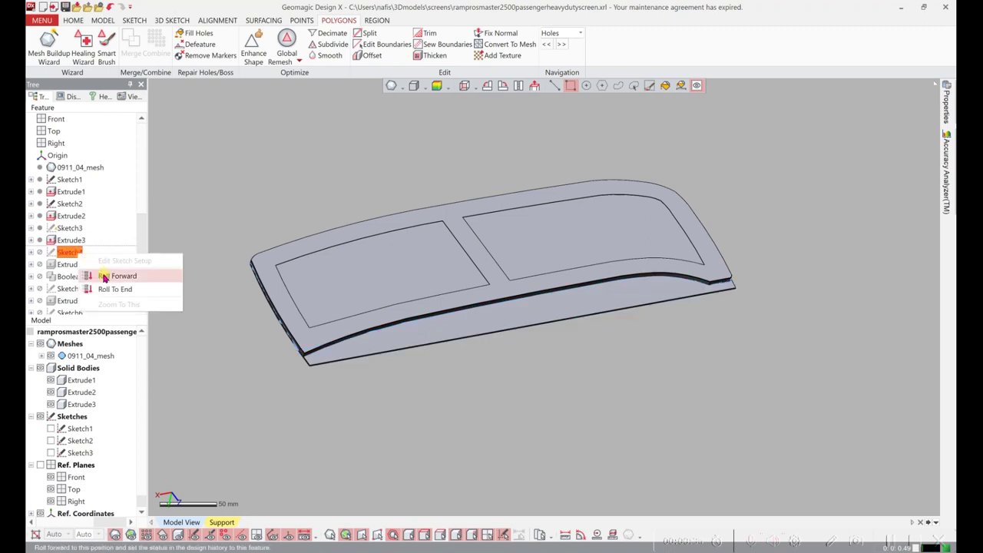
click(108, 278)
right_drag(222, 309, 226, 282)
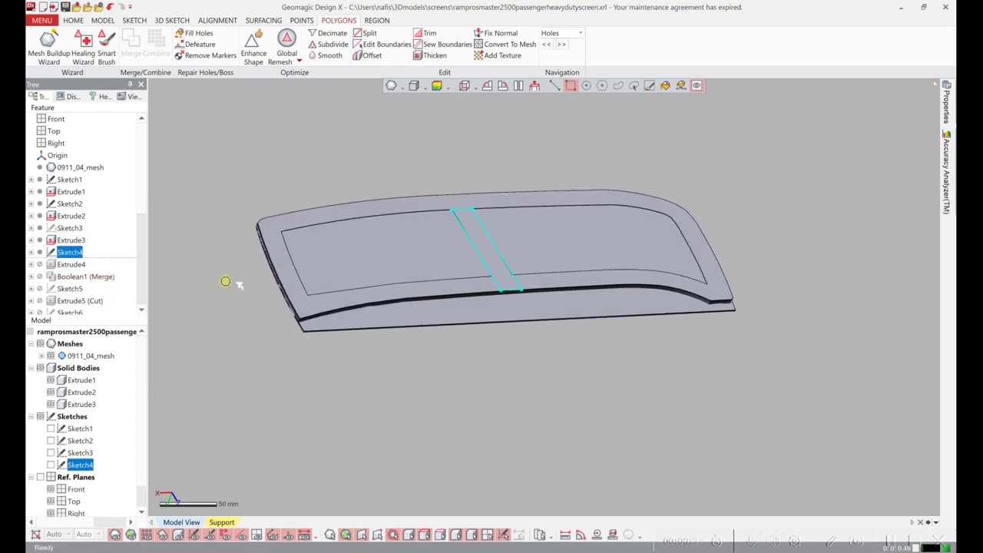
right_click(80, 265)
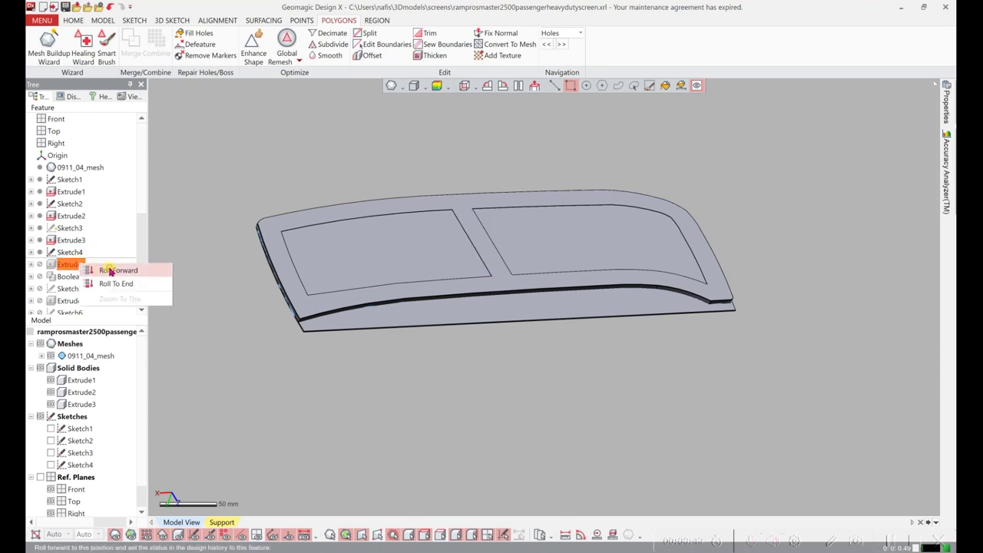
click(111, 271)
Roll the history forward past Boolean1 (Merge) and Sketch5 to the Extrude5 (Cut) holes in the crossbar
right_click(96, 282)
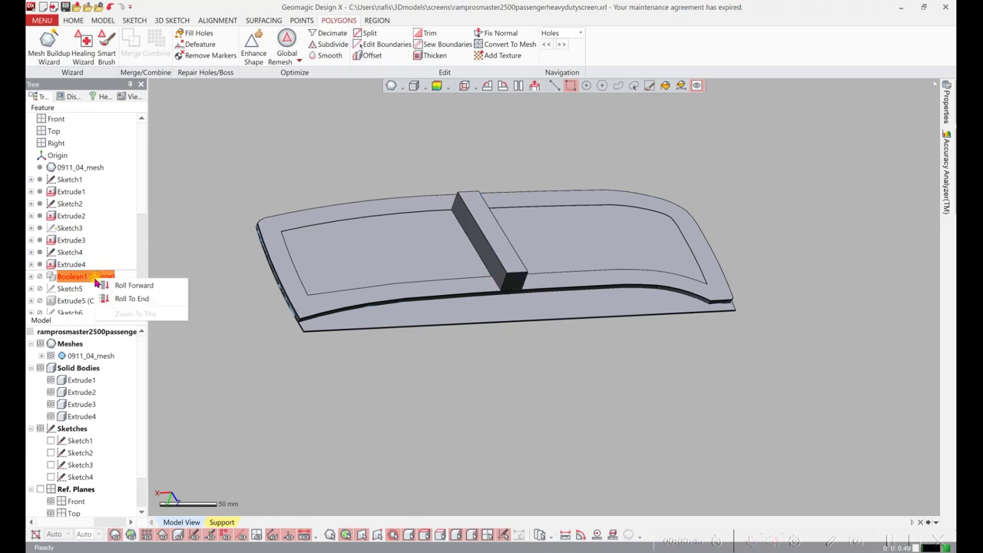
click(112, 288)
right_click(77, 289)
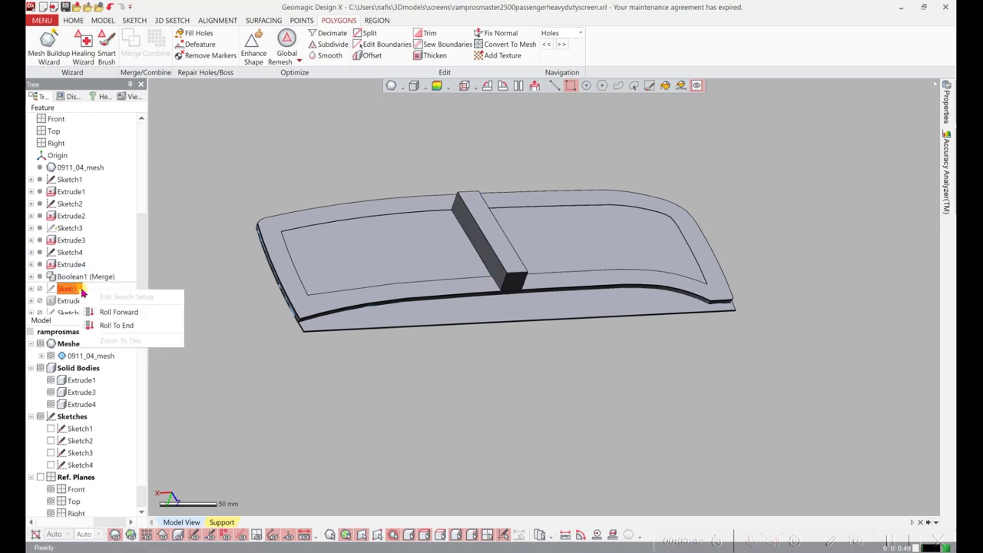
click(112, 312)
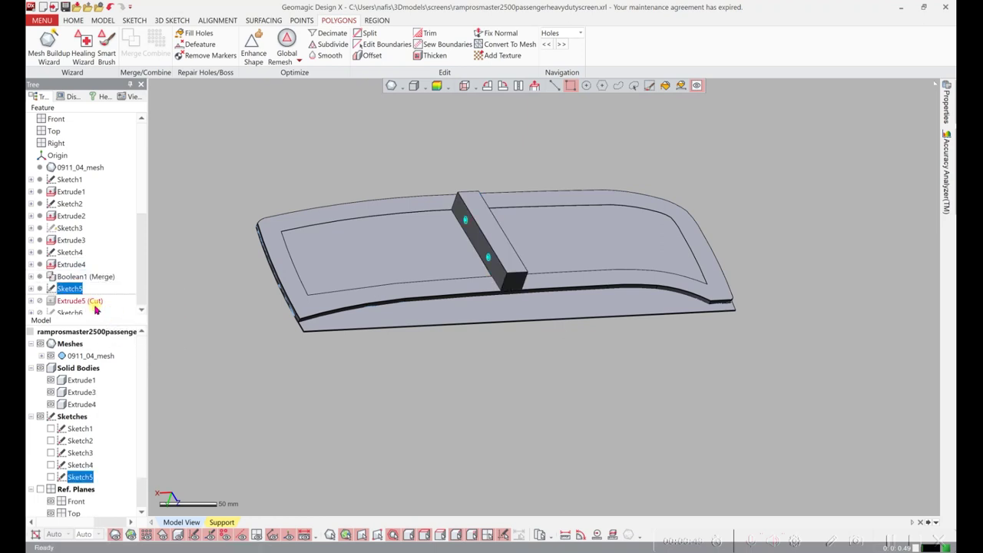
drag(145, 205, 141, 231)
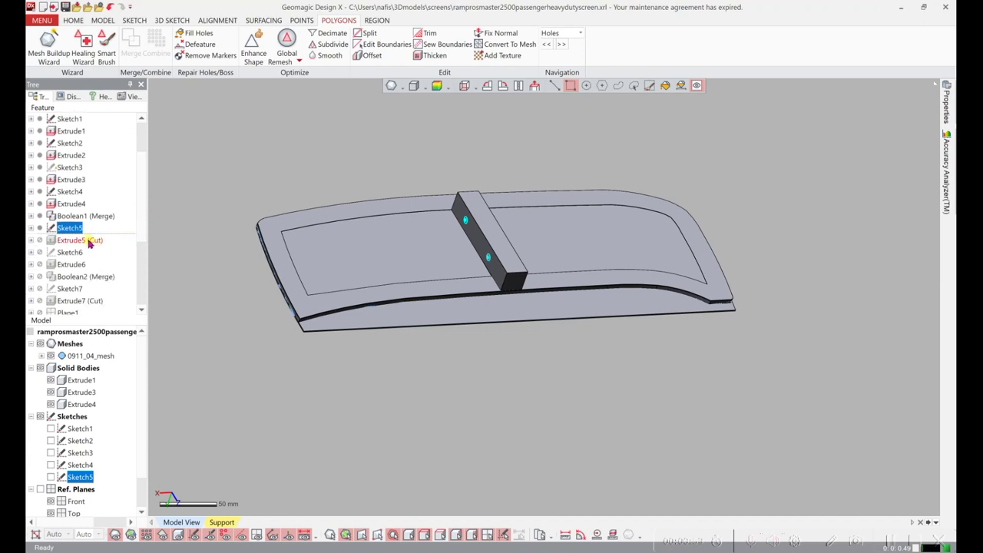
right_click(89, 242)
click(114, 248)
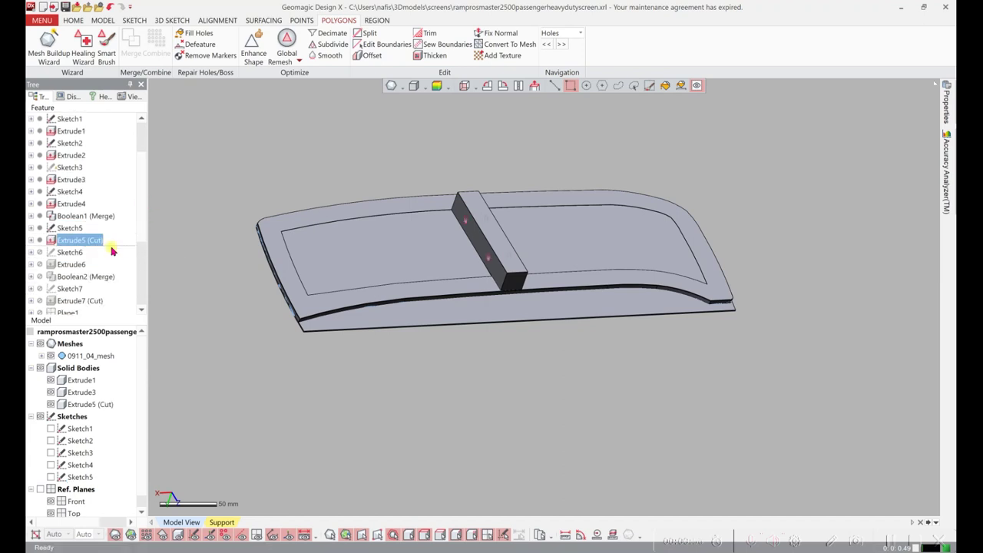
Roll the history forward past Sketch6 and the Extrude6 crossbar extension to Boolean2 (Merge)
right_click(80, 254)
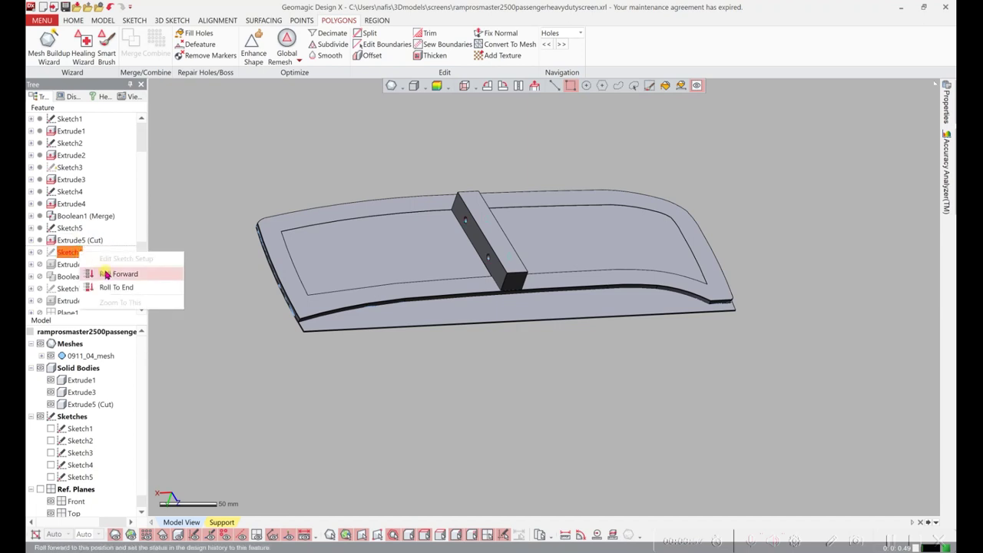
click(106, 274)
right_click(77, 267)
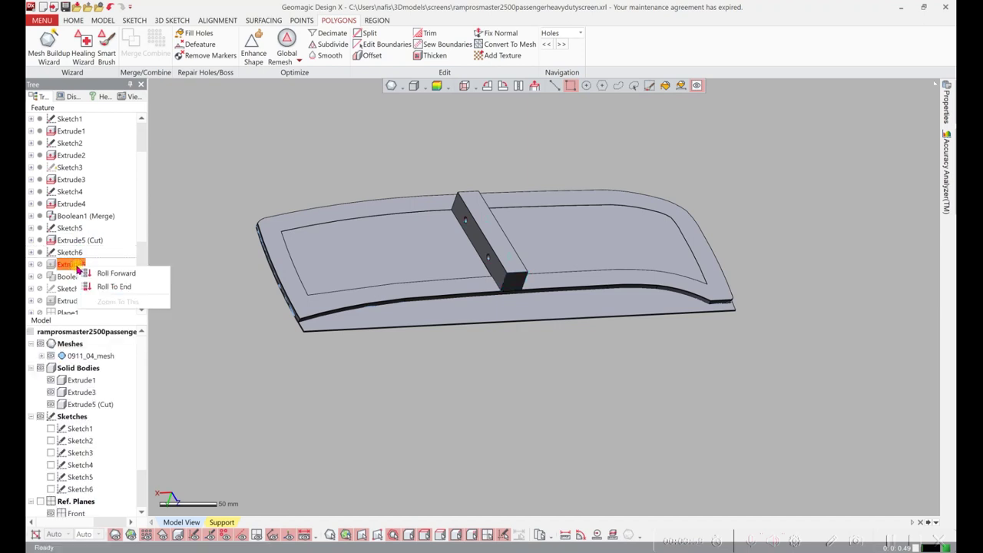
click(104, 274)
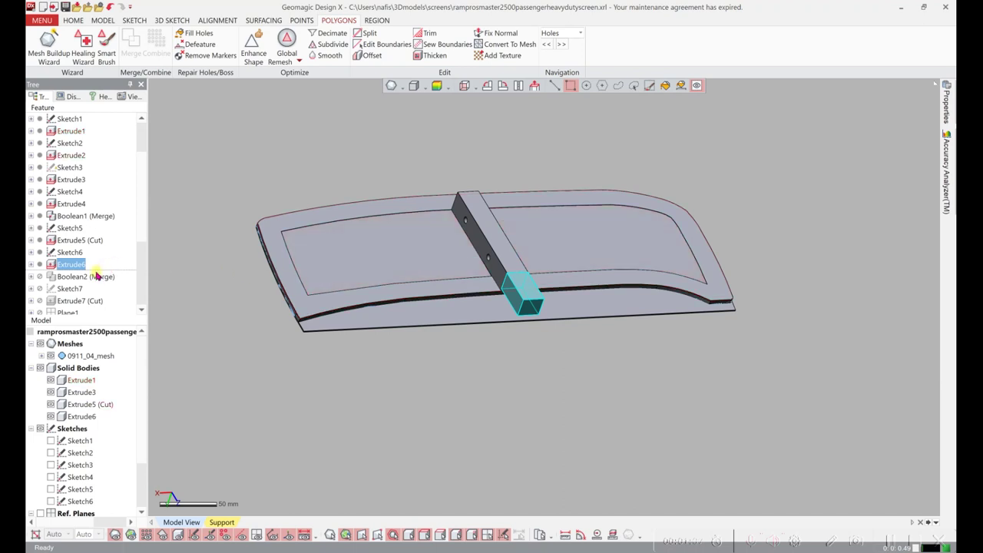
drag(83, 270, 91, 290)
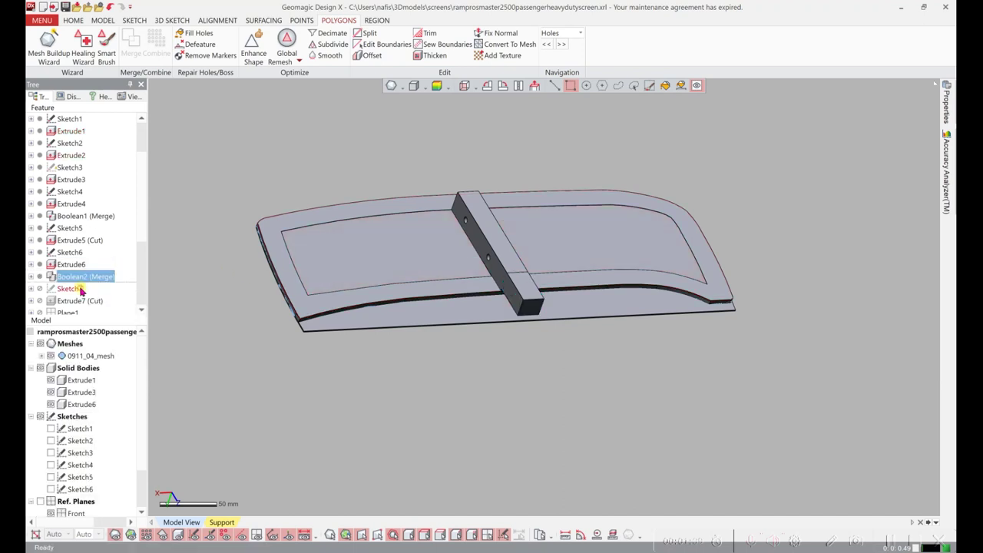
Roll the history forward through Sketch7 to Extrude7 (Cut), the hole in the crossbar extension
right_click(91, 290)
click(102, 311)
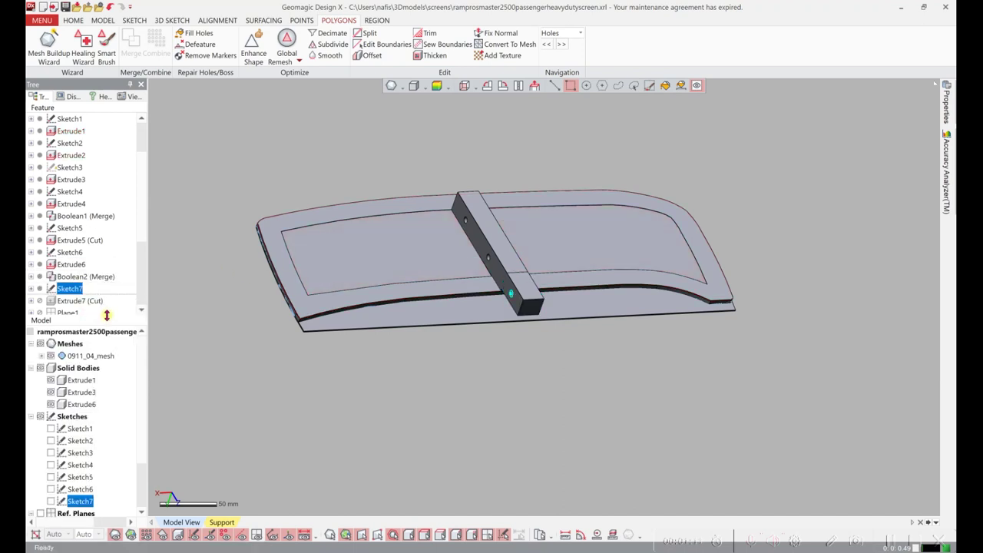
scroll(142, 236, down, 2)
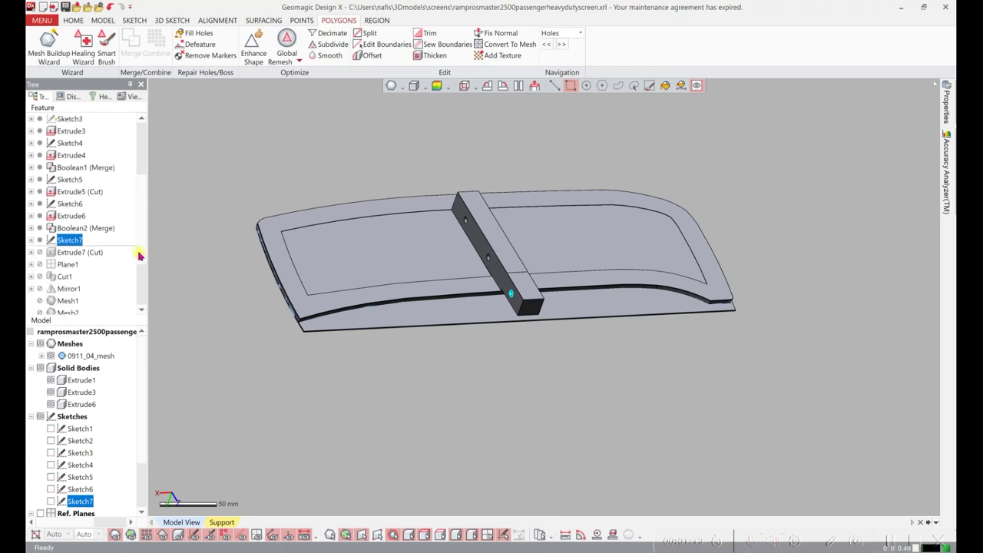
click(98, 253)
right_click(99, 254)
click(122, 262)
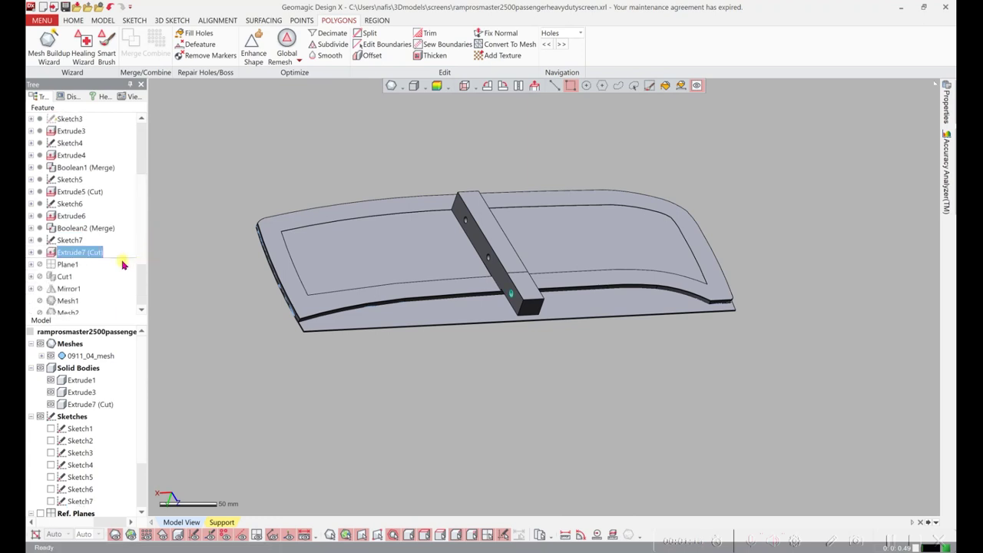
Roll the history forward past Plane1 to Cut1, which splits the bodies along the crossbar
click(73, 265)
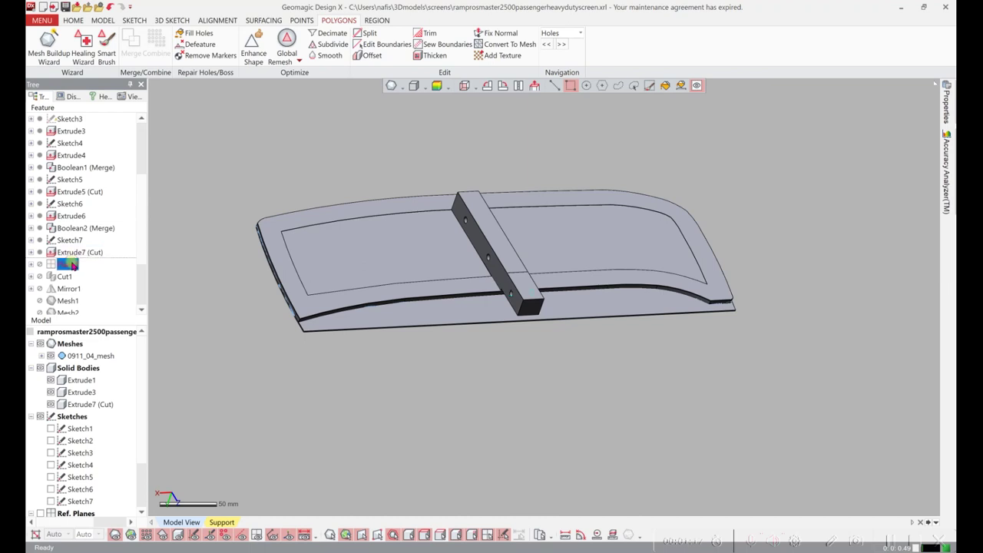
right_click(73, 265)
click(108, 270)
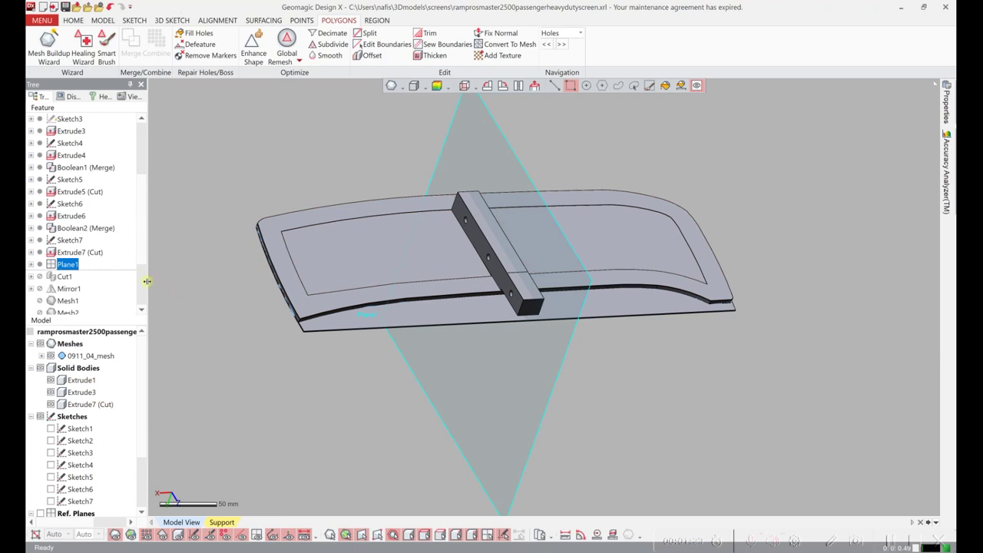
click(67, 276)
right_click(68, 278)
click(91, 284)
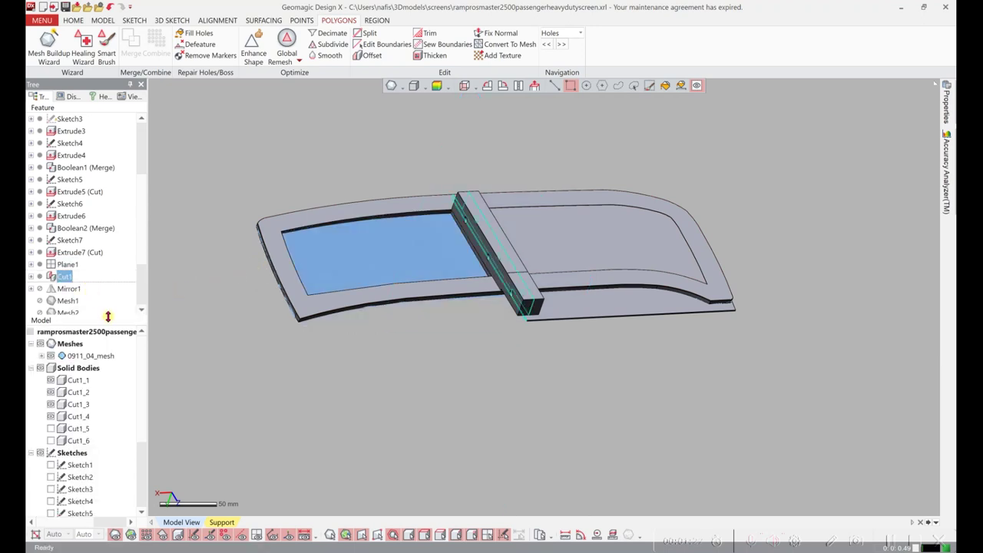
Show the hidden solid bodies Cut1_5 and Cut1_6 and inspect the split assembly from several angles
click(51, 428)
click(48, 444)
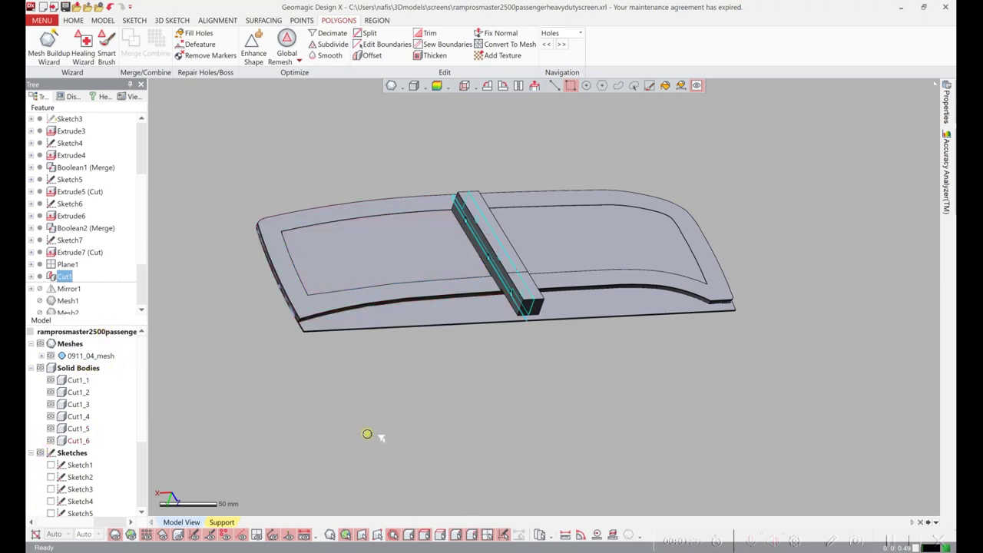
right_drag(378, 437, 439, 314)
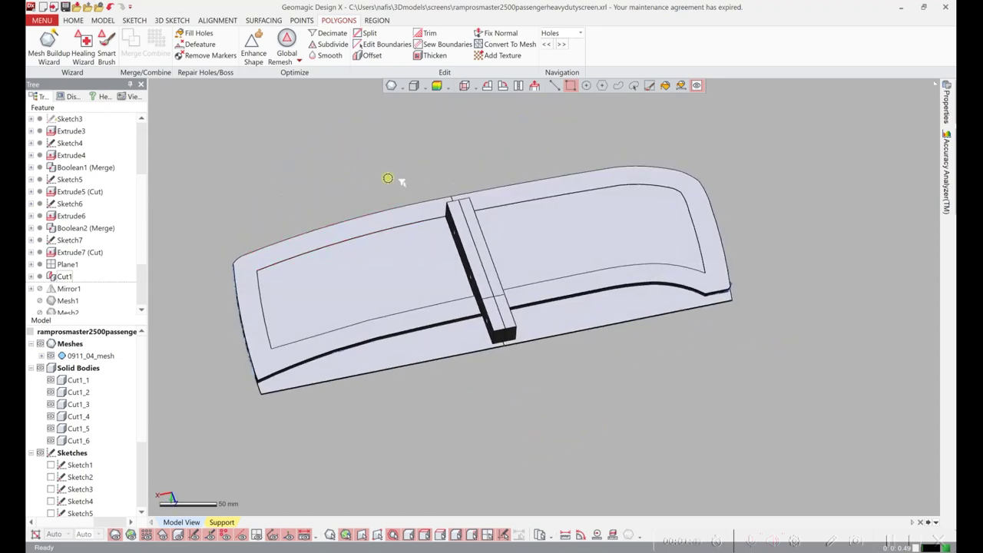
right_drag(388, 176, 515, 181)
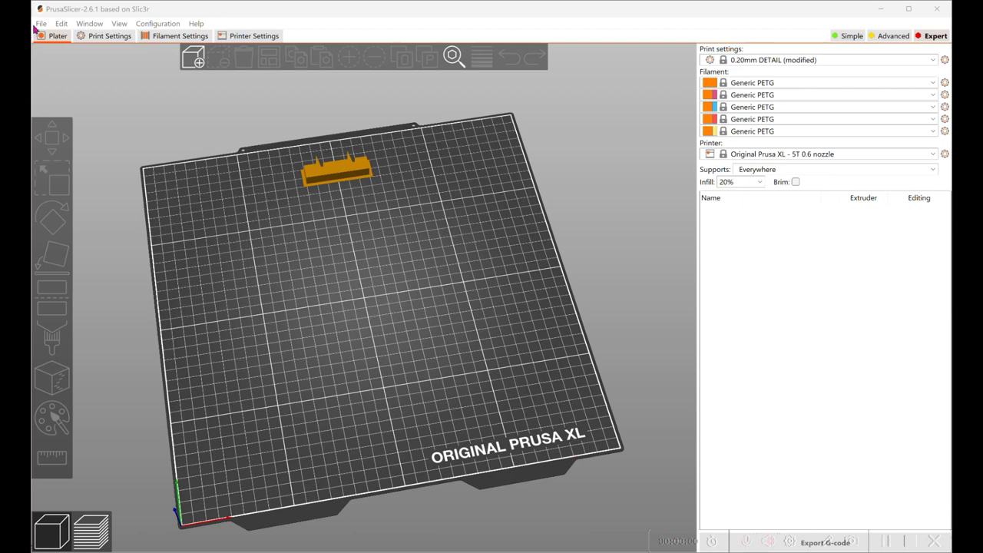
In PrusaSlicer, import driverleftframe and driverleftscreen together as a single object with multiple parts
click(40, 23)
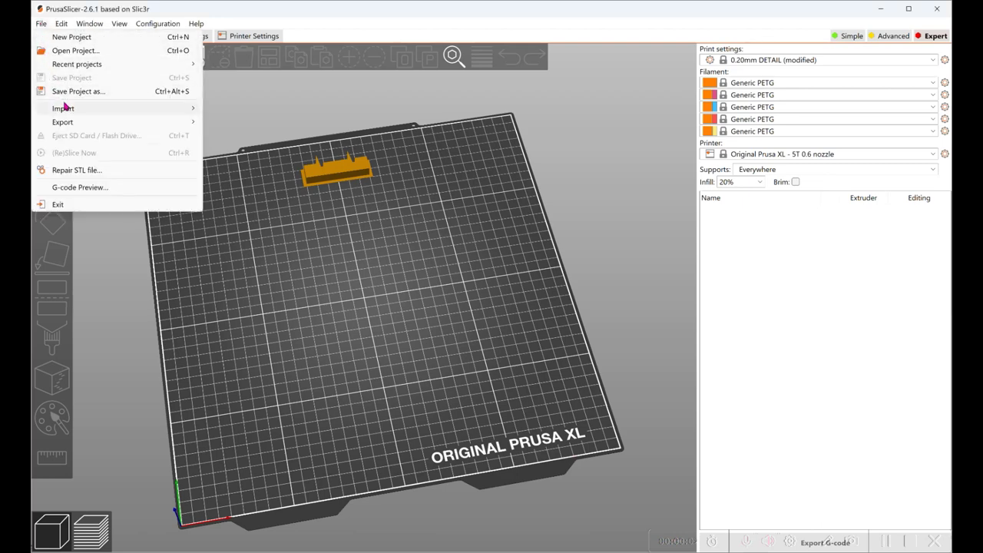
mouse_move(66, 107)
click(235, 110)
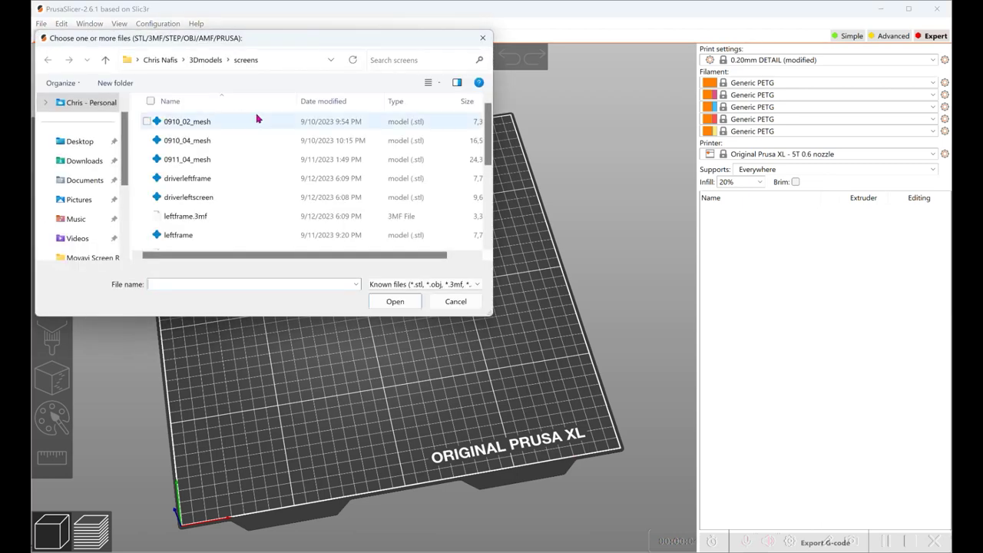
click(205, 181)
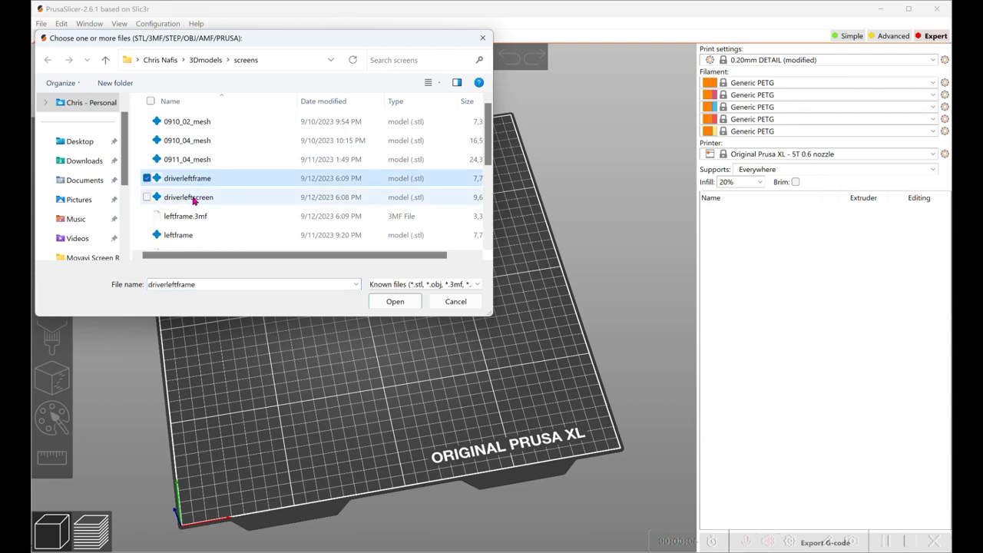
ctrl+click(192, 199)
click(396, 302)
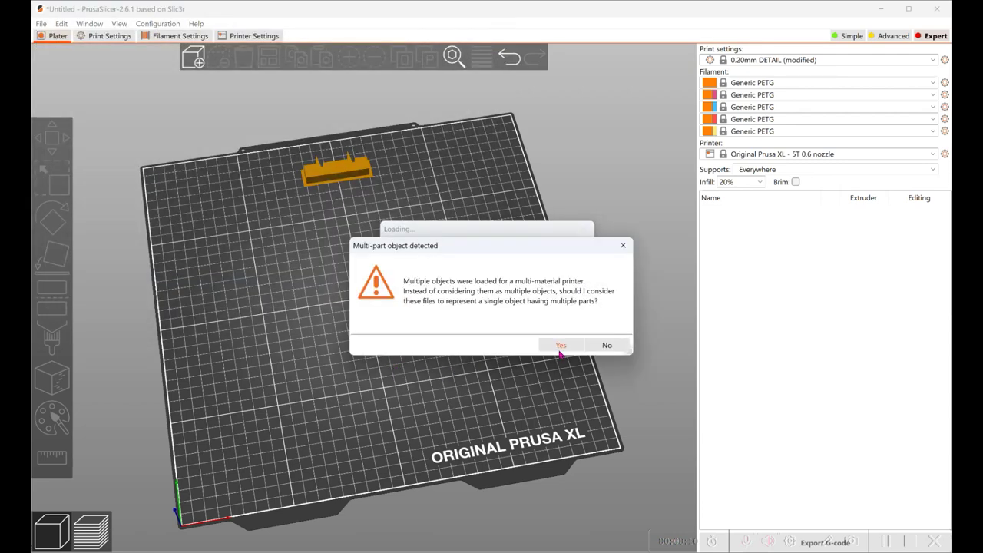
click(560, 352)
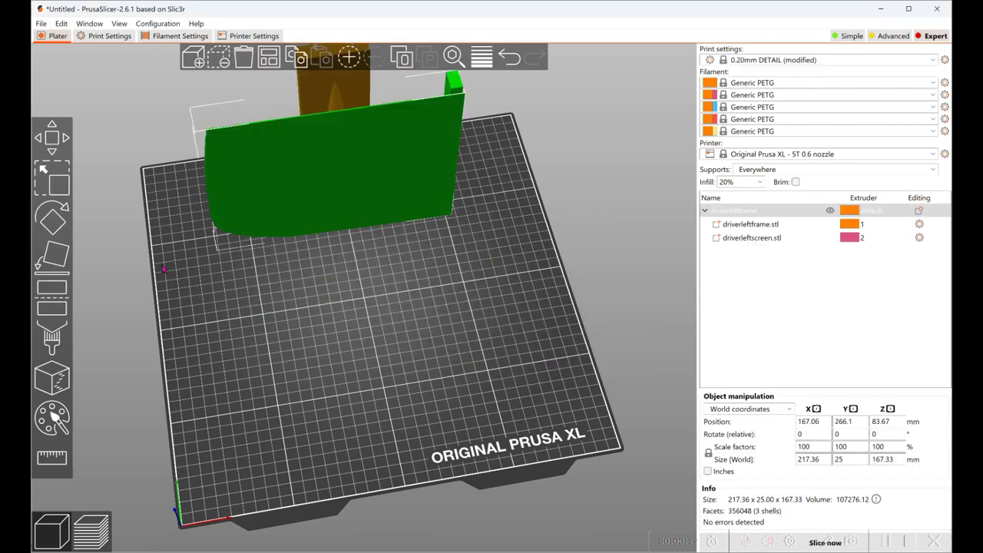
Lay the driverleftframe object flat on its large face and move it to about X 180, Y 167 mm on the bed
click(51, 261)
click(363, 192)
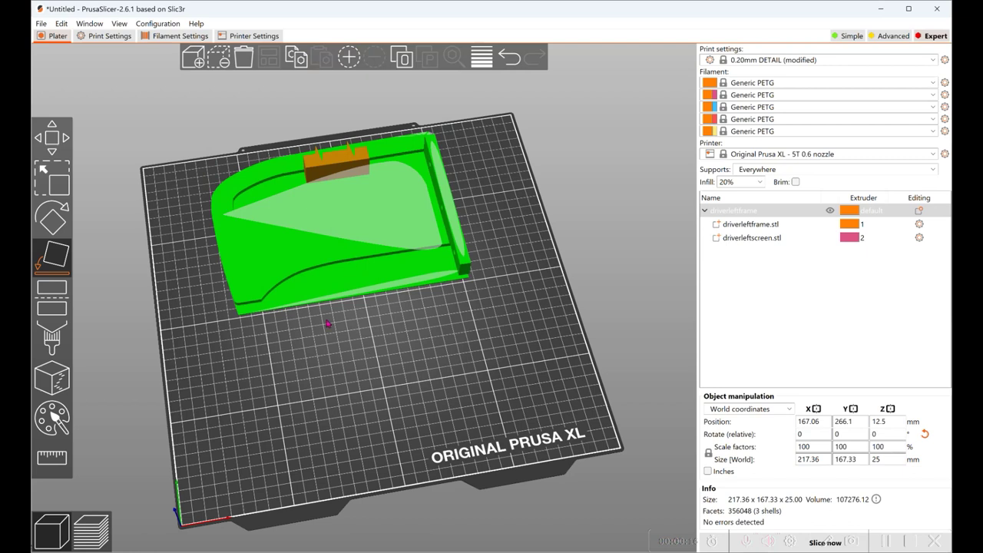
click(52, 135)
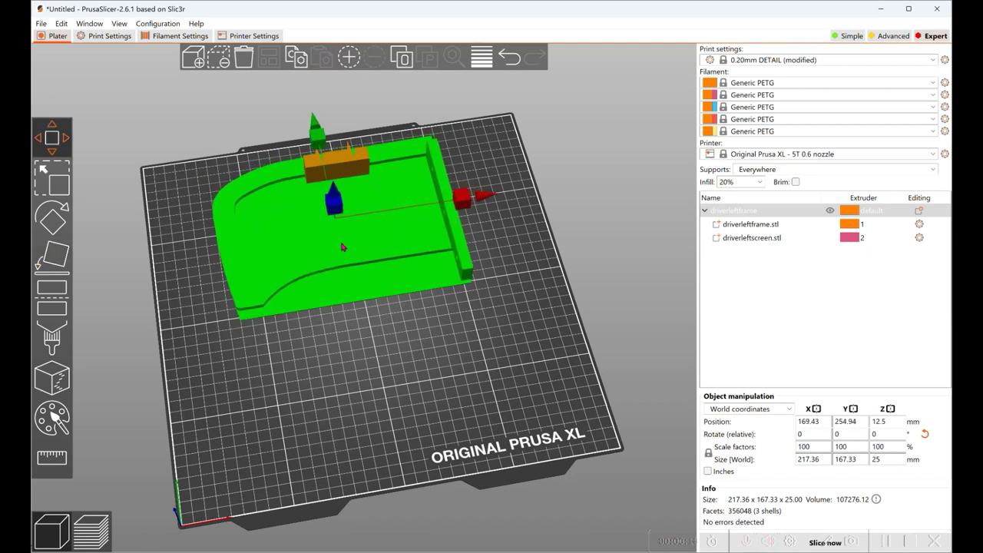
drag(343, 246, 367, 315)
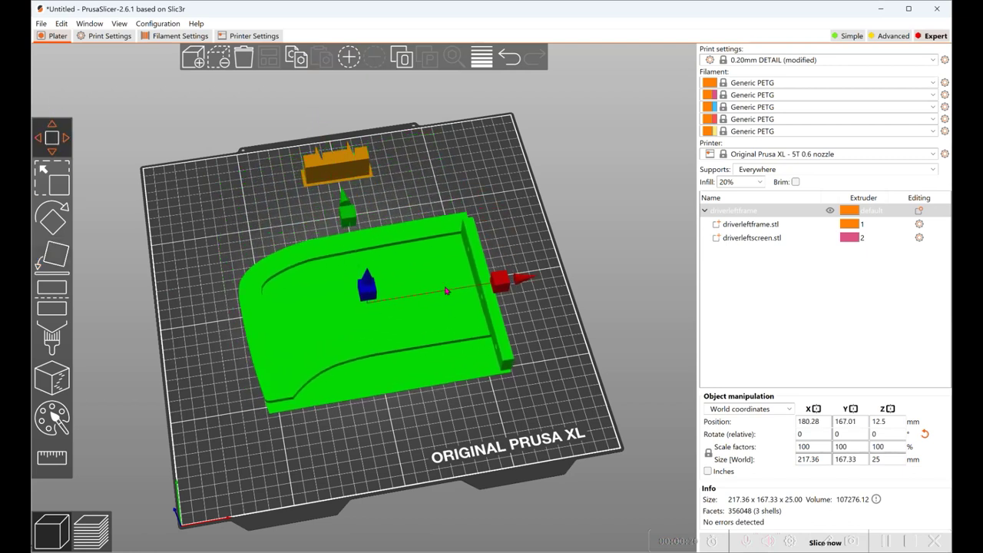
Add an infill override to the driverleftscreen part with 40% fill density and the Honeycomb pattern
click(747, 244)
right_click(746, 244)
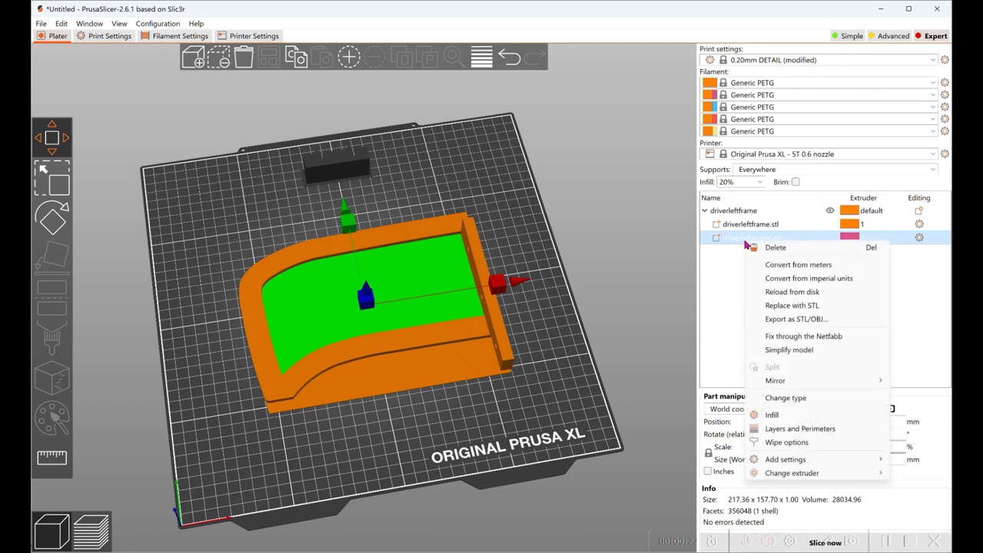
click(779, 417)
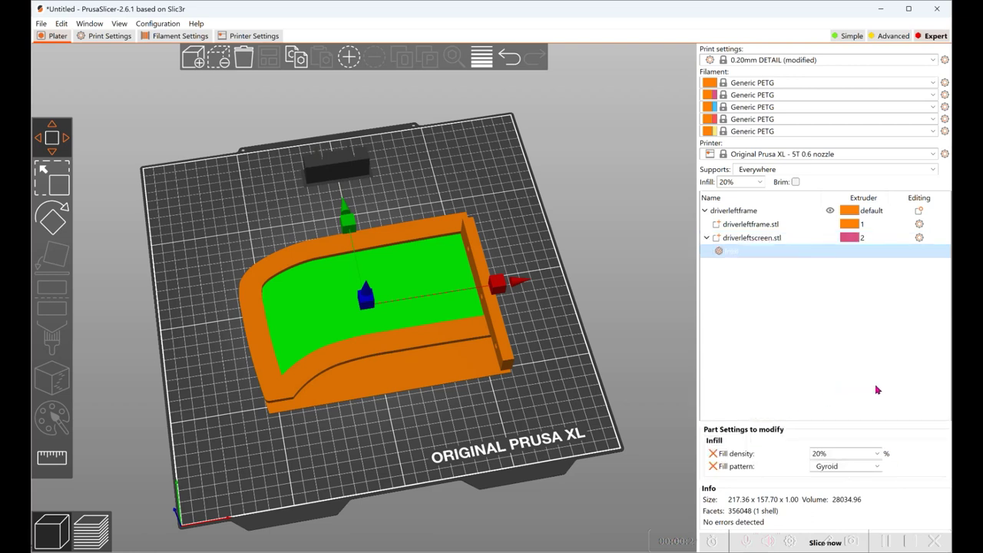
click(880, 456)
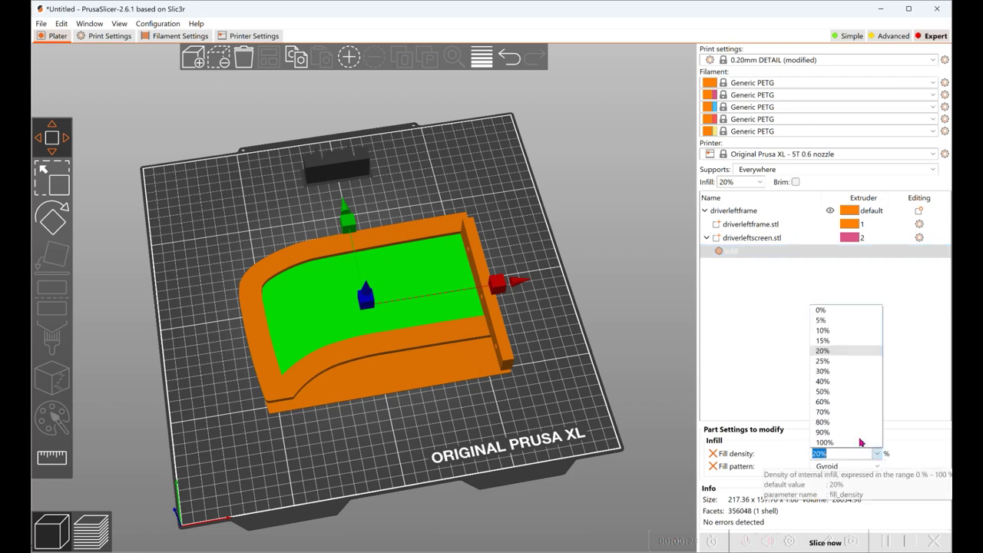
click(847, 383)
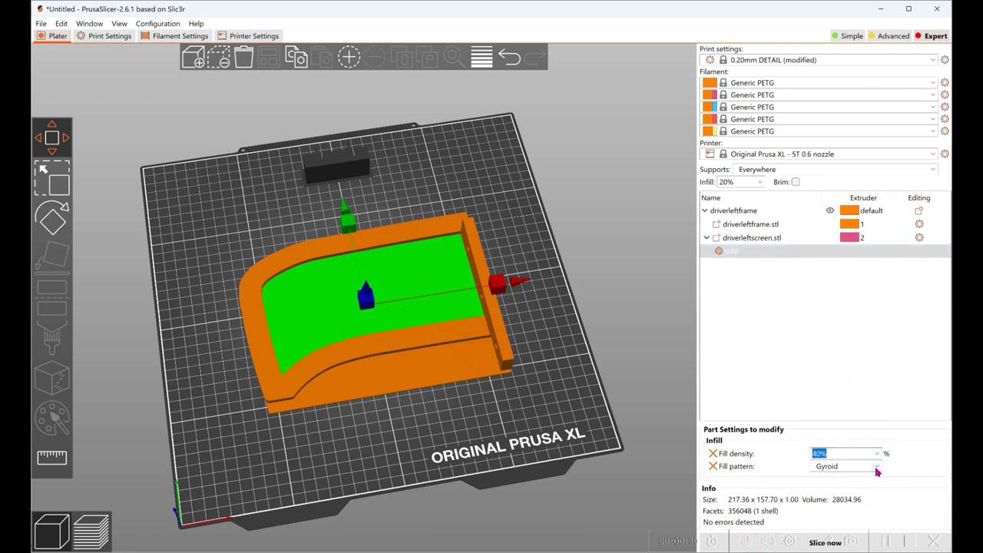
click(876, 466)
click(849, 375)
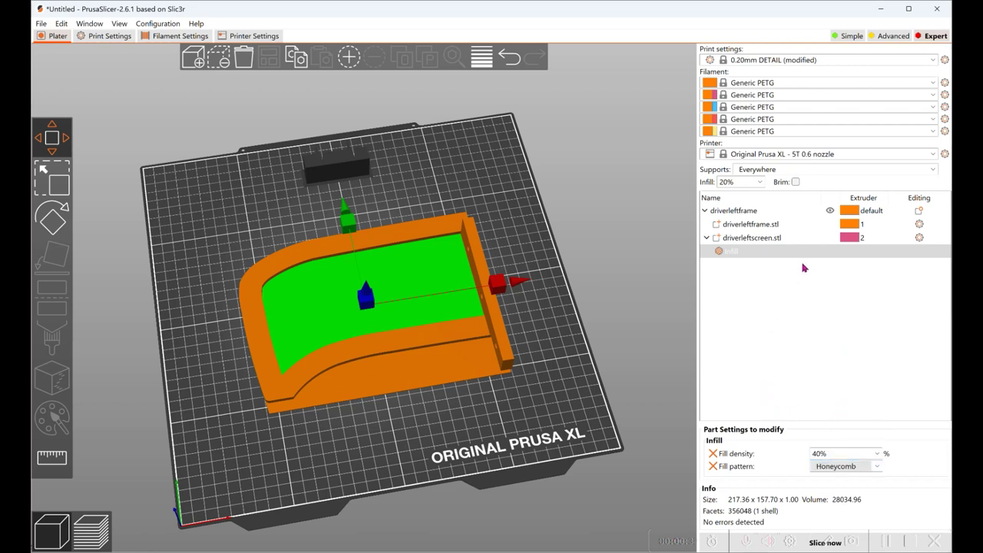
Add layers and perimeters overrides to the driverleftscreen part, with bottom and top solid layers both set to 0
click(754, 240)
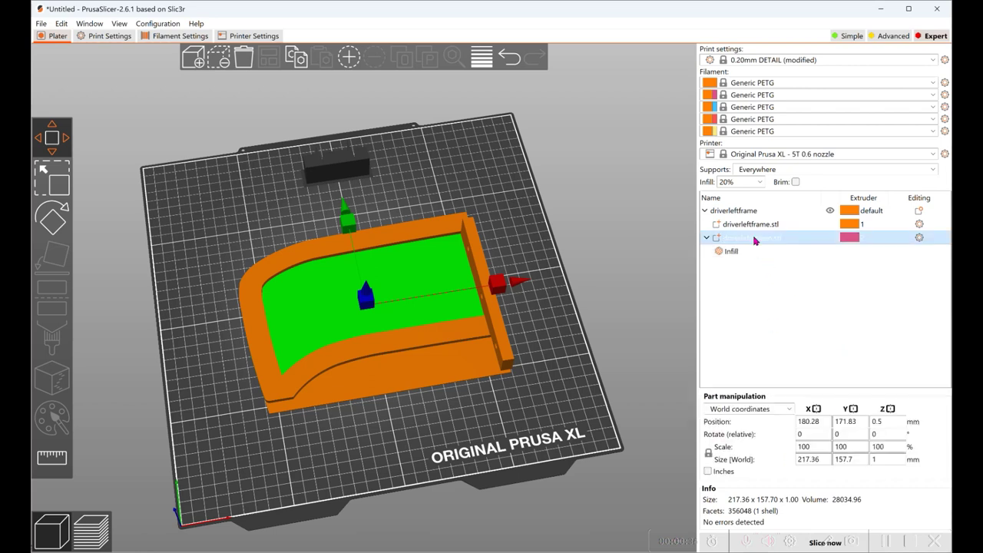
right_click(754, 241)
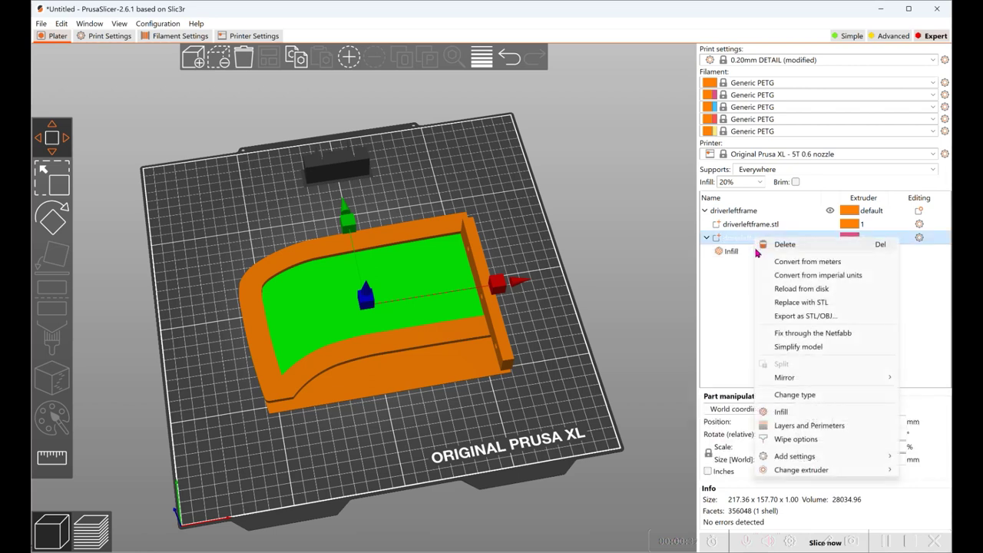
click(796, 427)
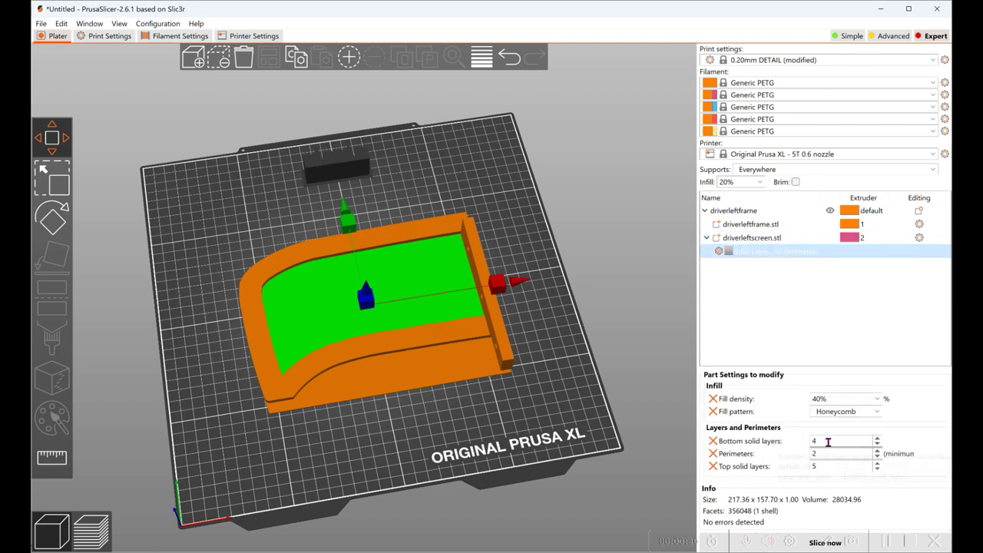
click(828, 443)
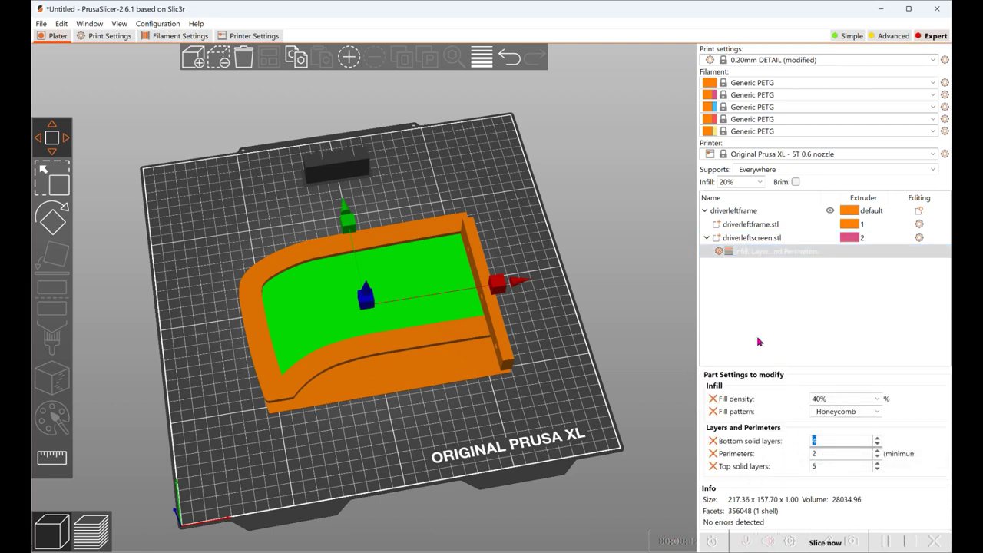
text(0)
click(812, 466)
text(0)
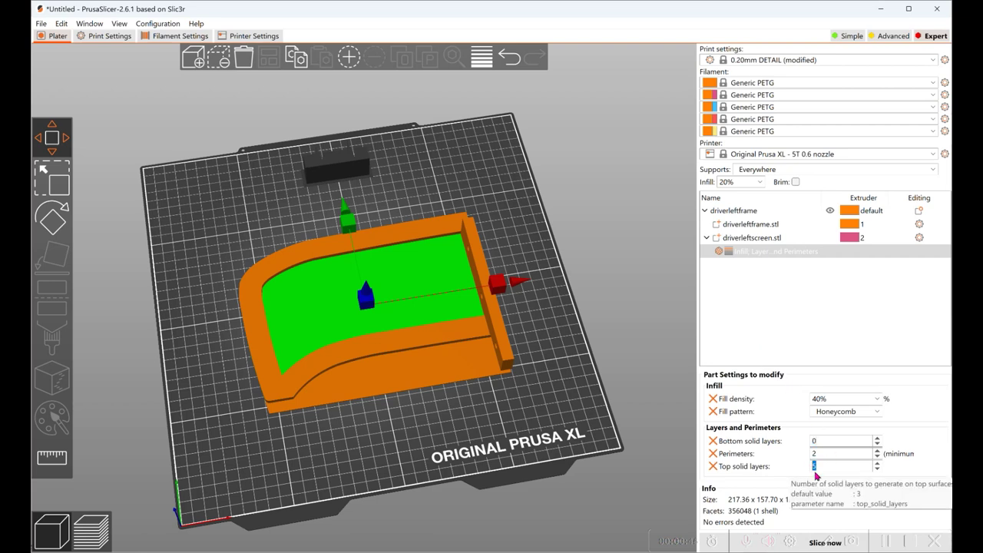
click(880, 360)
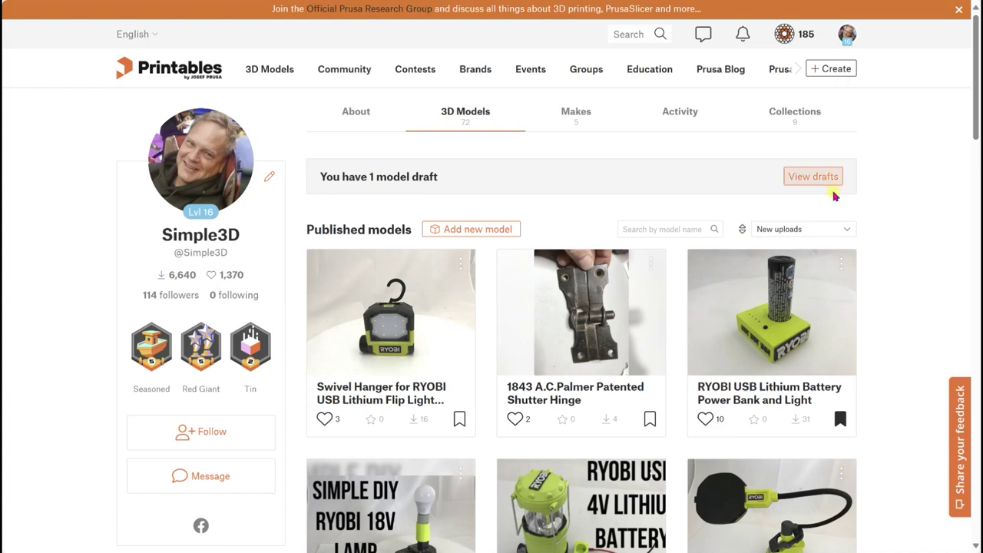
scroll(835, 196, down, 3)
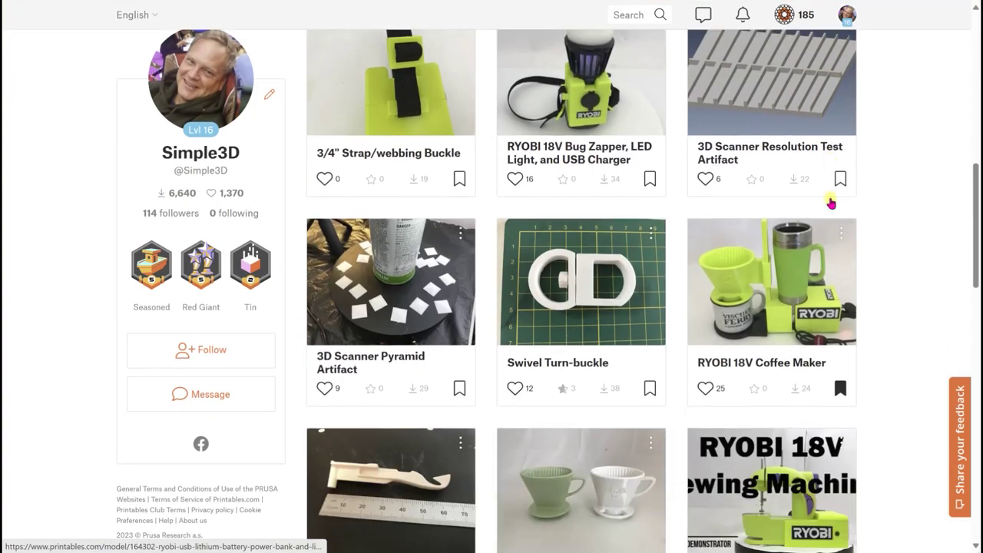